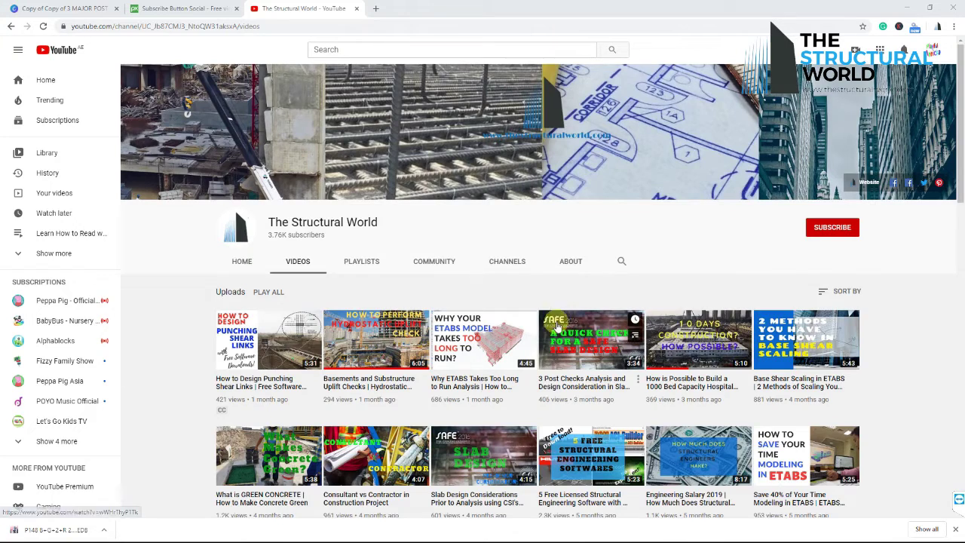
# - Scroll the channel's Videos page down to the older ETABS shear wall tutorials
pyautogui.scroll(-2, 549, 347)
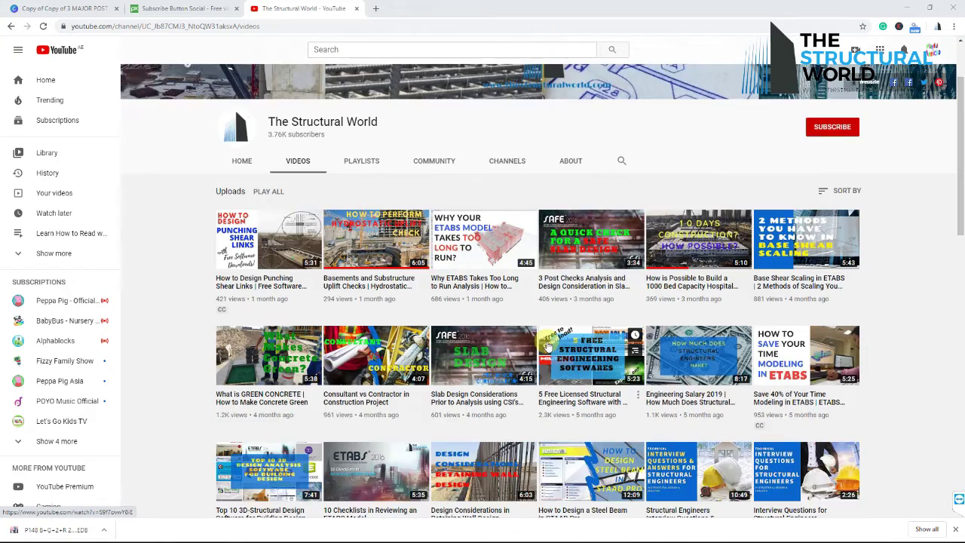
pyautogui.scroll(-4, 548, 346)
pyautogui.scroll(-5, 549, 346)
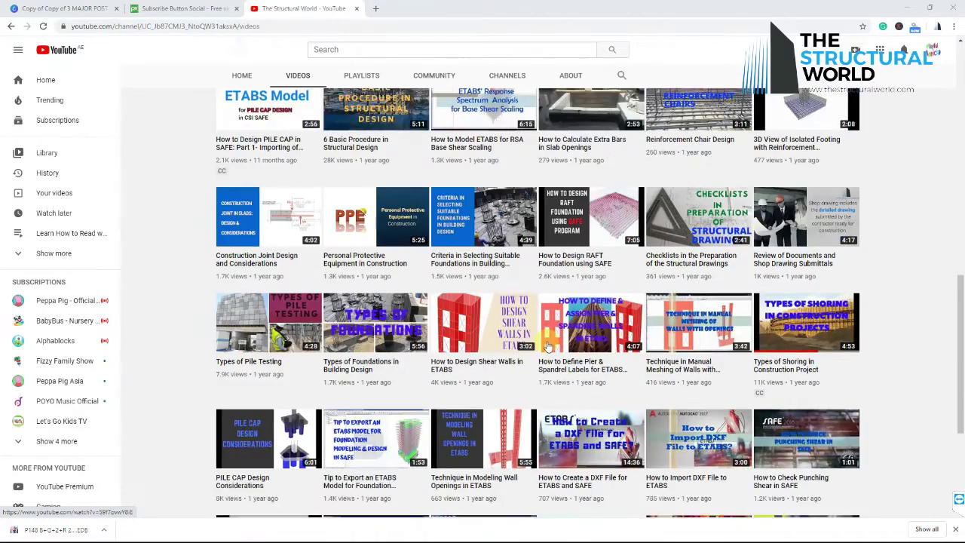
pyautogui.scroll(-2, 548, 347)
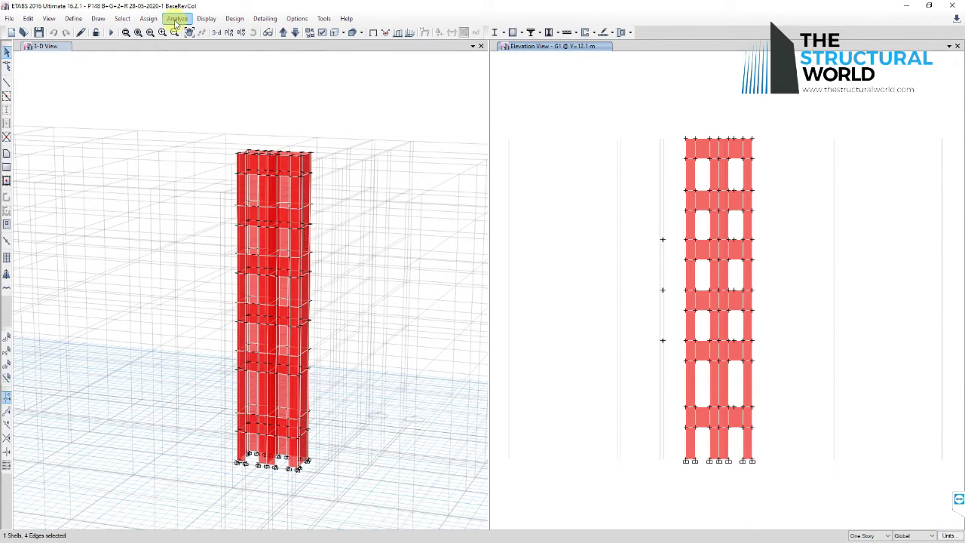
# - Run the structural analysis of the shear-wall model and return to the G1 elevation
pyautogui.click(175, 19)
pyautogui.click(195, 146)
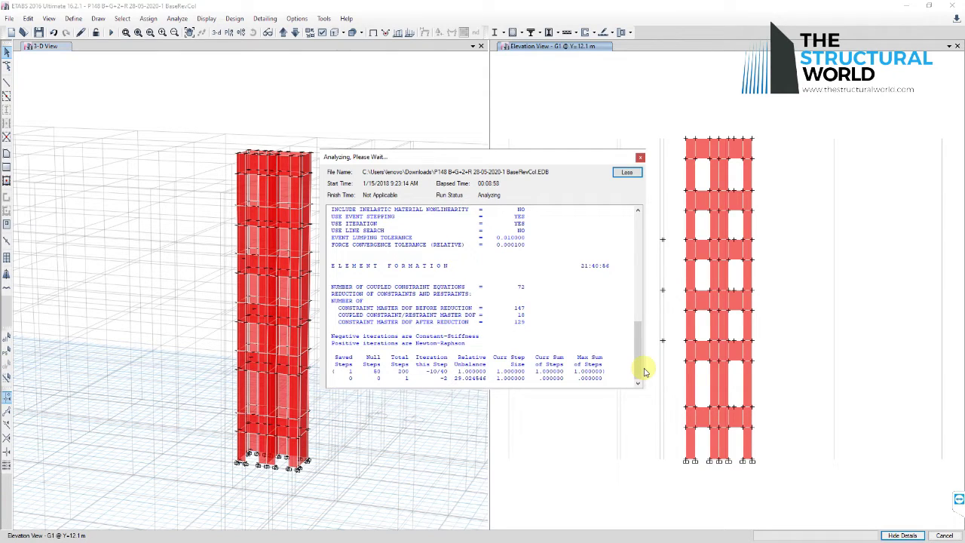
pyautogui.click(595, 286)
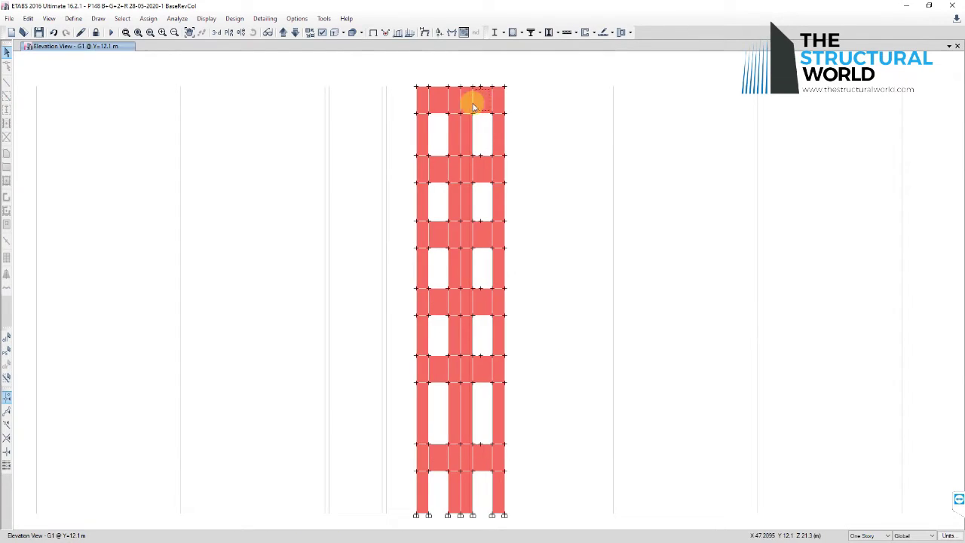
pyautogui.click(433, 104)
pyautogui.click(484, 99)
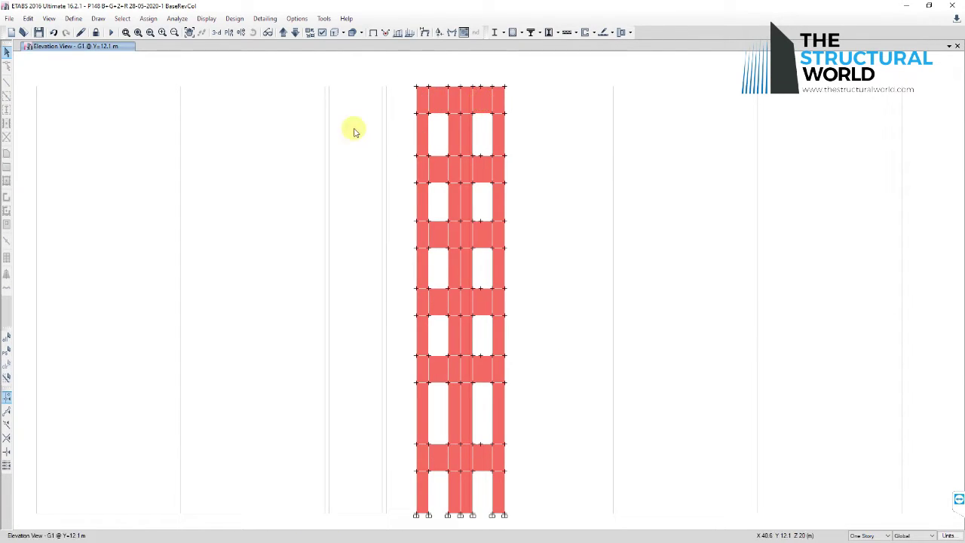
pyautogui.click(76, 22)
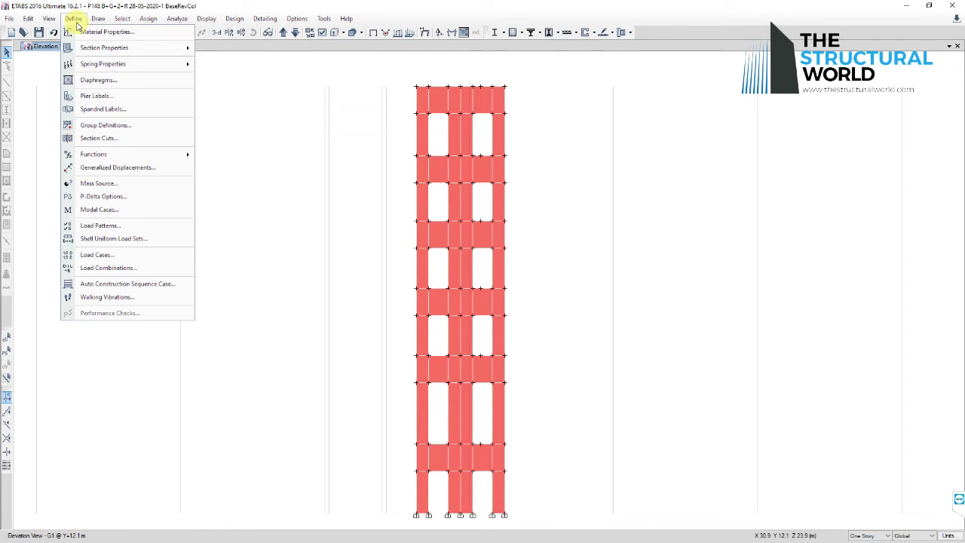
pyautogui.click(105, 109)
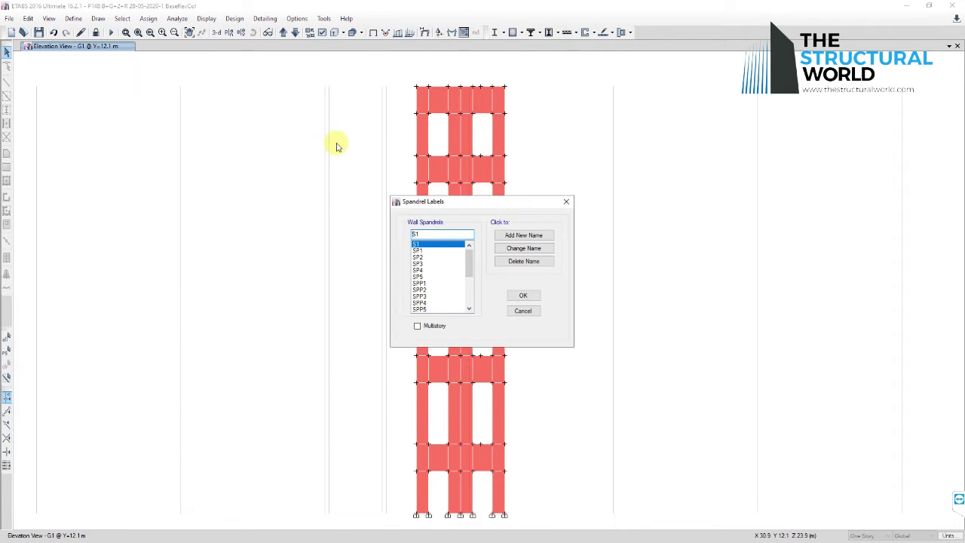
pyautogui.click(419, 251)
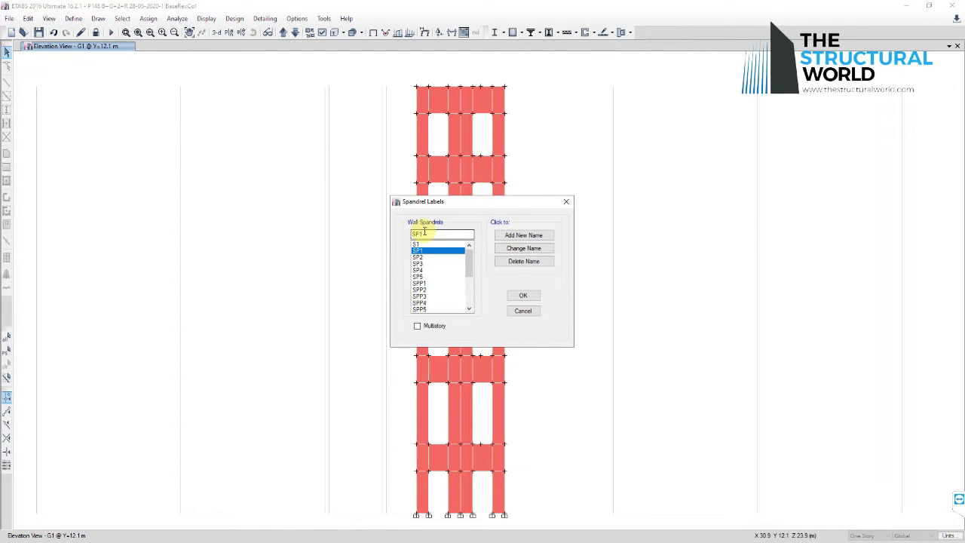
pyautogui.doubleClick(417, 234)
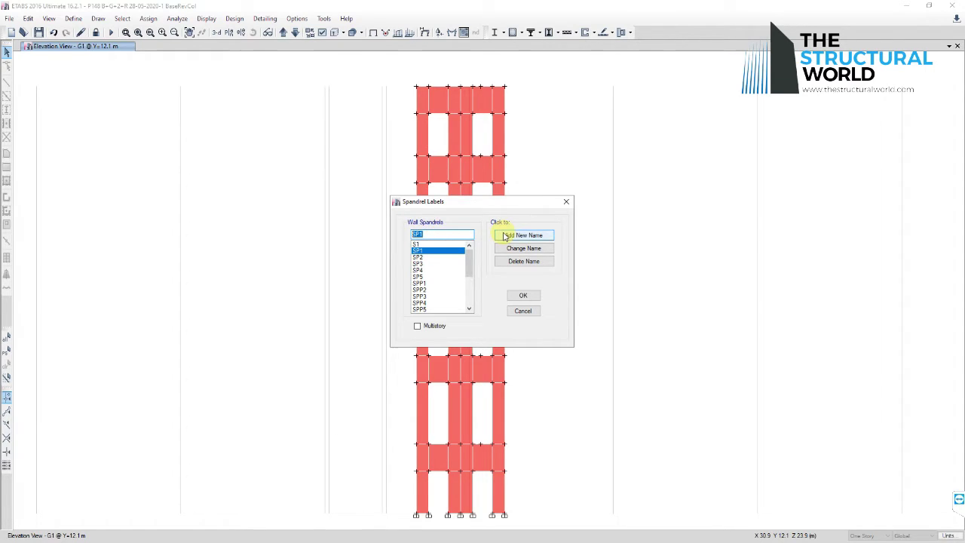
pyautogui.click(536, 298)
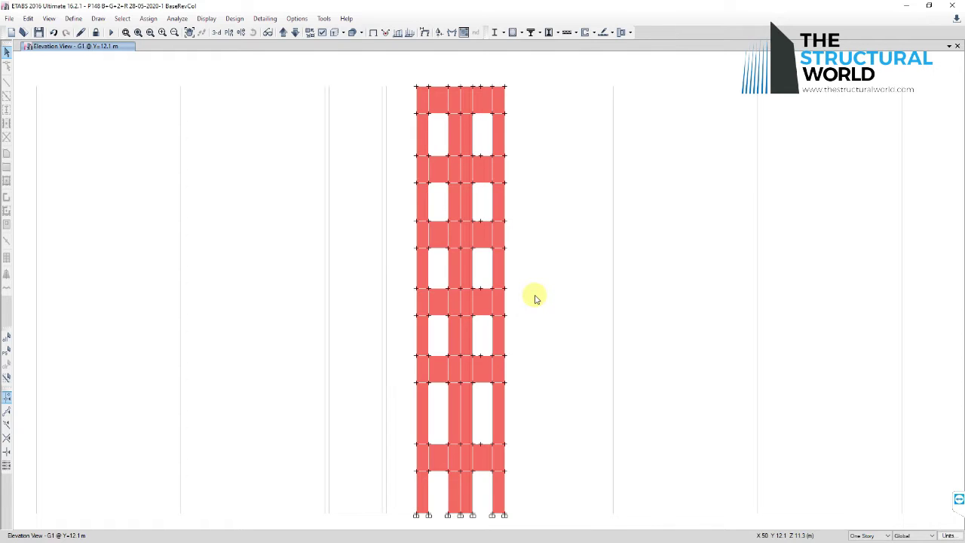
# - Assign spandrel label SP1 to the spandrel shells in the top two rows
pyautogui.click(439, 104)
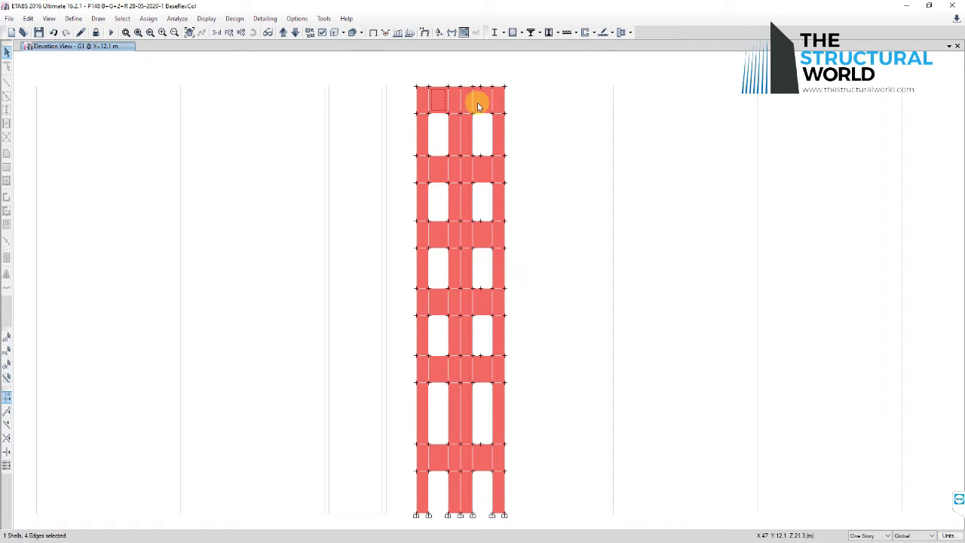
pyautogui.click(478, 106)
pyautogui.click(438, 171)
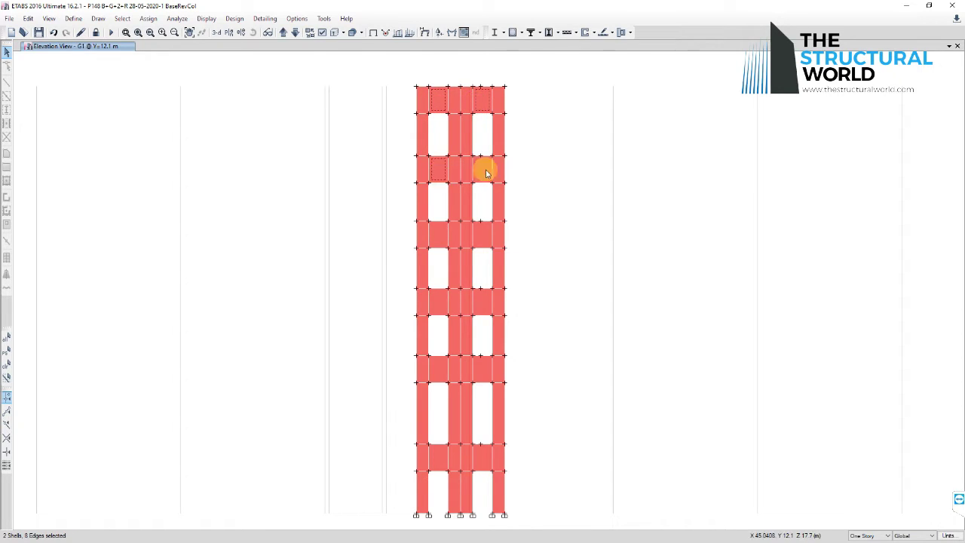
pyautogui.click(150, 19)
pyautogui.moveTo(162, 58)
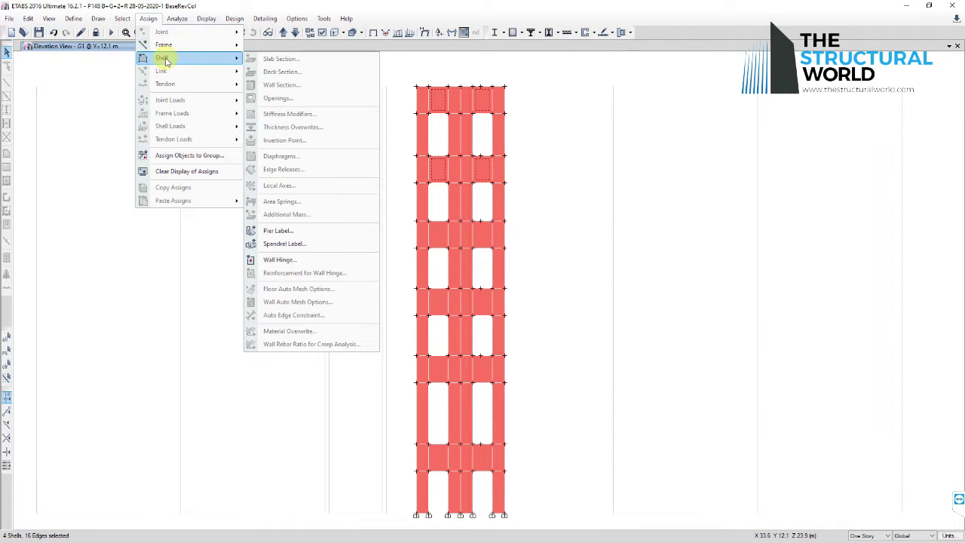
pyautogui.click(290, 245)
pyautogui.click(562, 180)
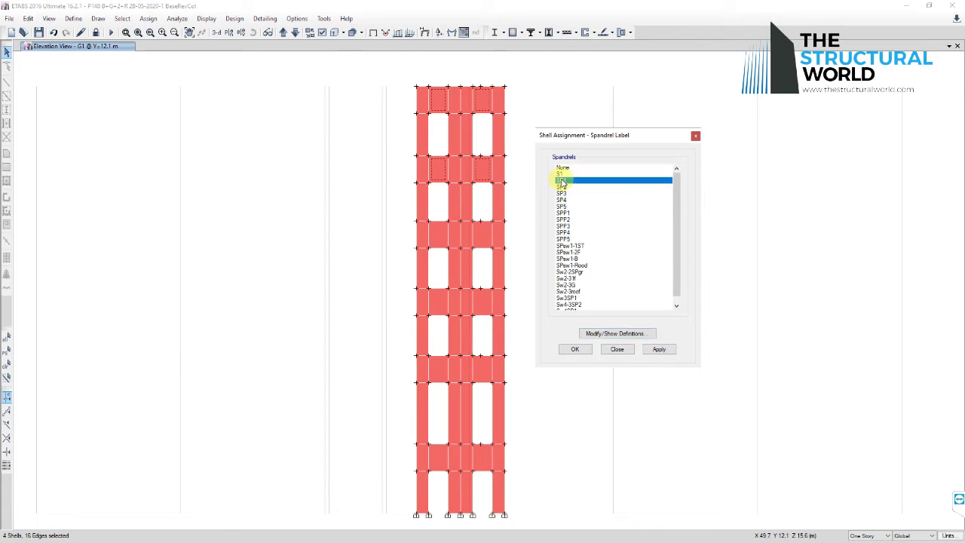
pyautogui.click(576, 349)
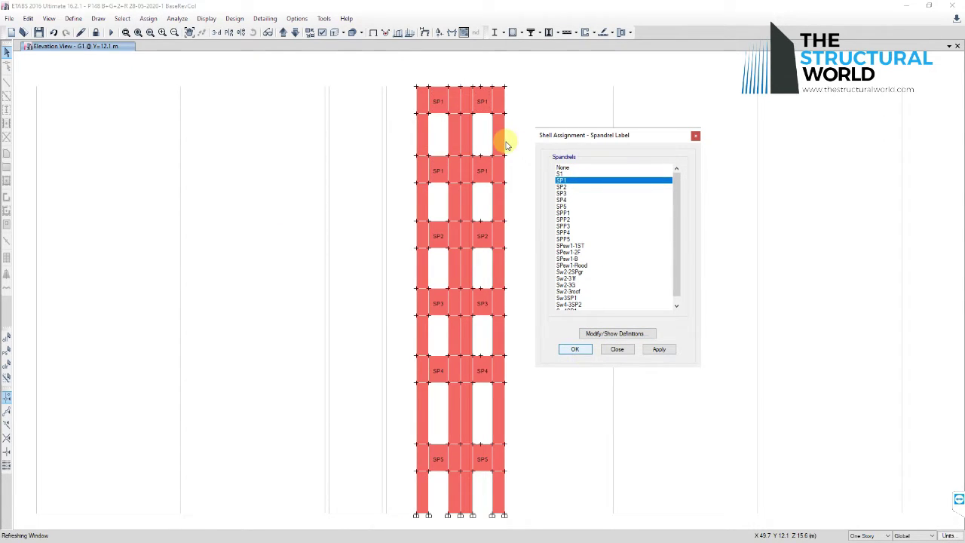
# - Select the remaining spandrel shells from SP2 down to SP5
pyautogui.click(440, 236)
pyautogui.click(477, 239)
pyautogui.click(435, 305)
pyautogui.click(482, 304)
pyautogui.click(442, 367)
pyautogui.click(485, 365)
pyautogui.click(443, 459)
pyautogui.click(478, 460)
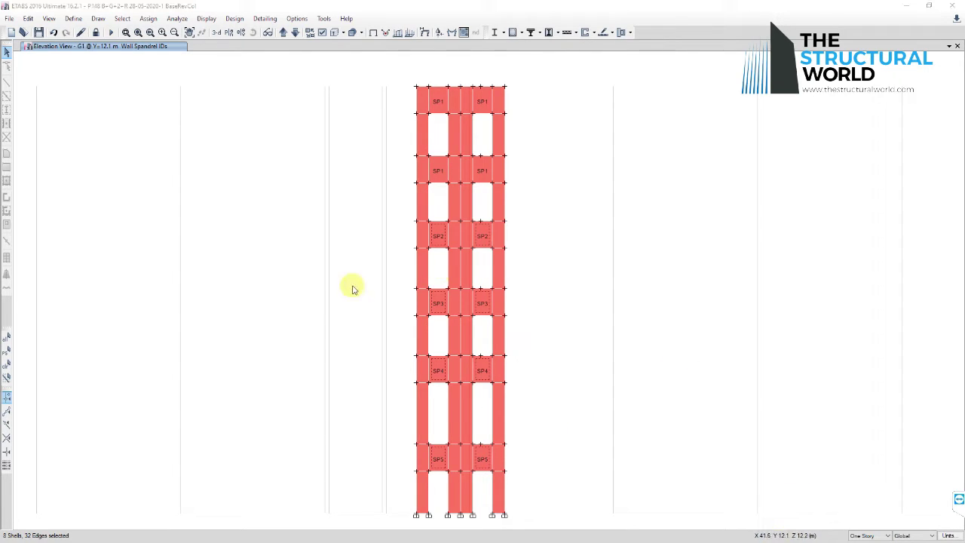
# - Make a fresh selection of all spandrel shells from SP1 to SP5
pyautogui.click(7, 369)
pyautogui.click(435, 101)
pyautogui.click(484, 165)
pyautogui.click(444, 172)
pyautogui.click(479, 304)
pyautogui.click(434, 303)
pyautogui.click(438, 368)
pyautogui.click(483, 371)
pyautogui.click(433, 457)
pyautogui.click(478, 457)
# - Start the Shear Wall Design check on the selected spandrels
pyautogui.click(234, 19)
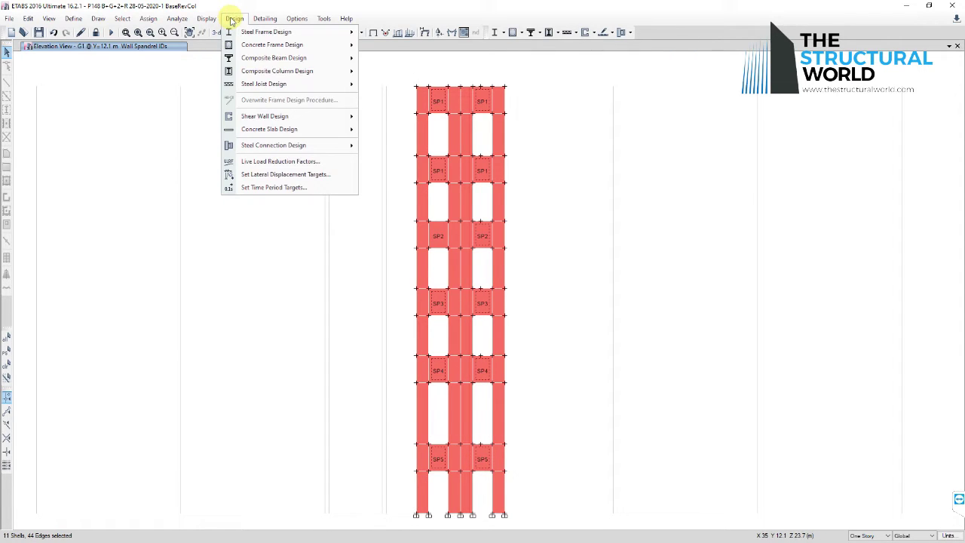
pyautogui.moveTo(266, 117)
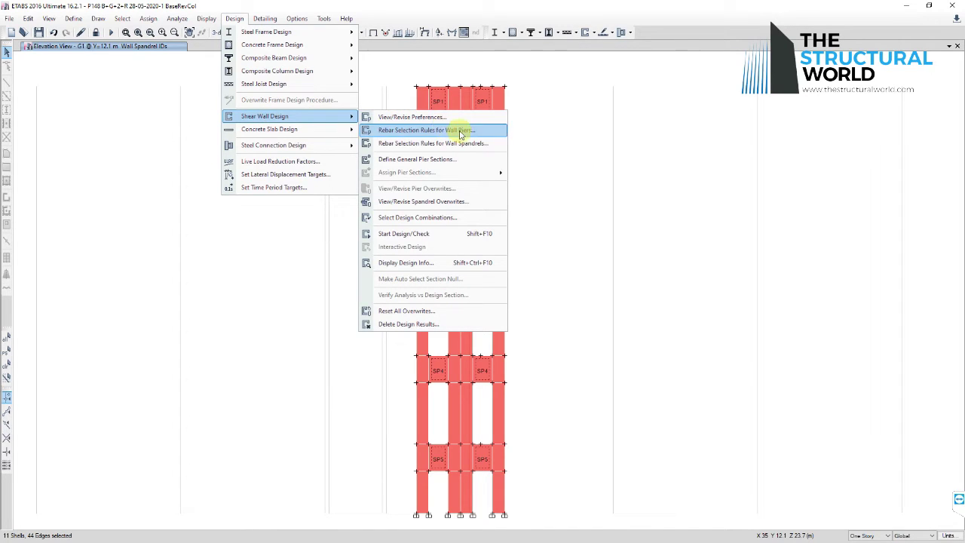
pyautogui.click(436, 233)
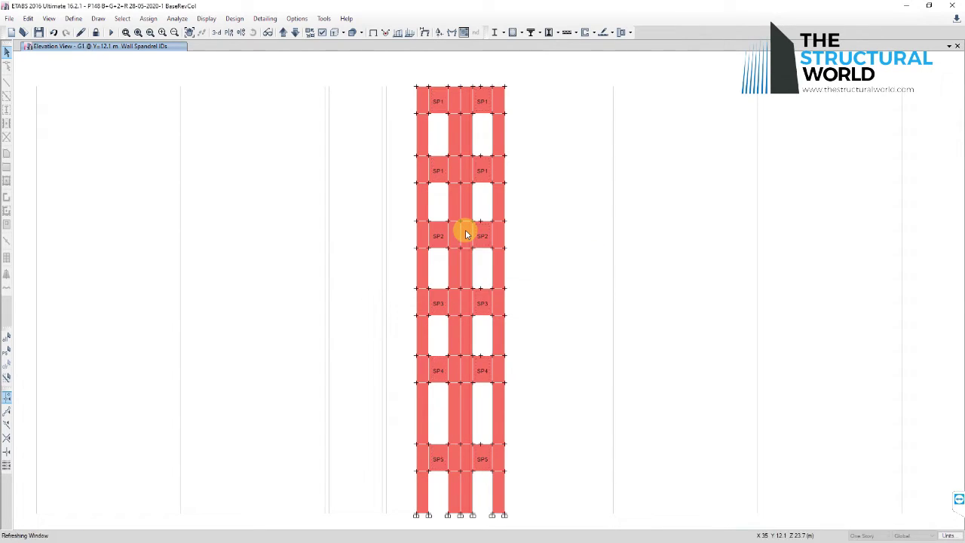
# - Review the shear wall design combinations, including ULS01, and accept them unchanged
pyautogui.click(235, 17)
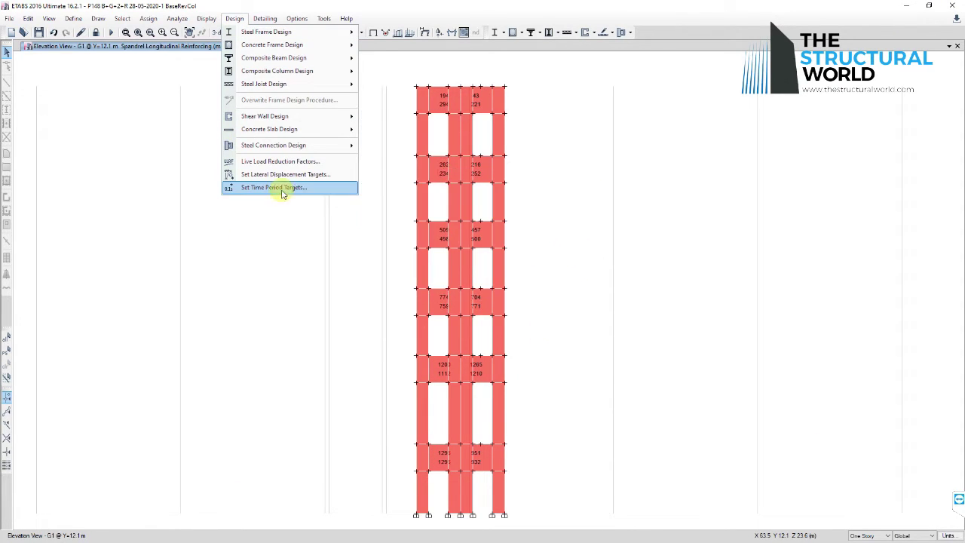
pyautogui.moveTo(289, 122)
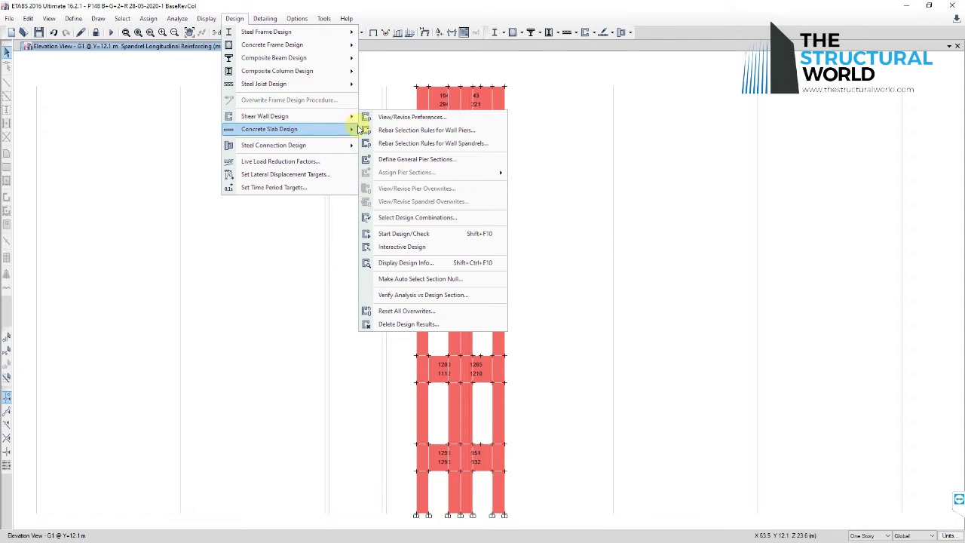
pyautogui.click(434, 219)
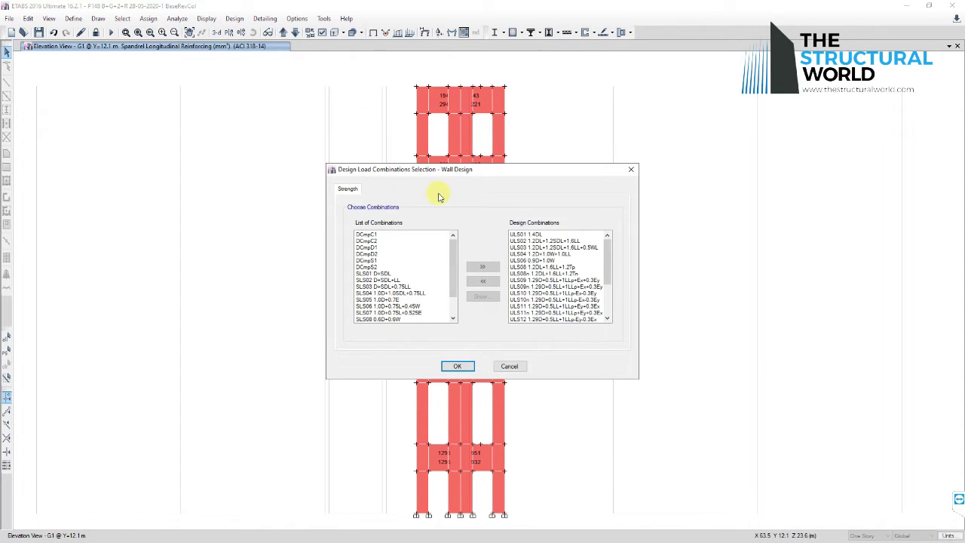
pyautogui.click(559, 236)
pyautogui.scroll(-5, 608, 275)
pyautogui.click(458, 365)
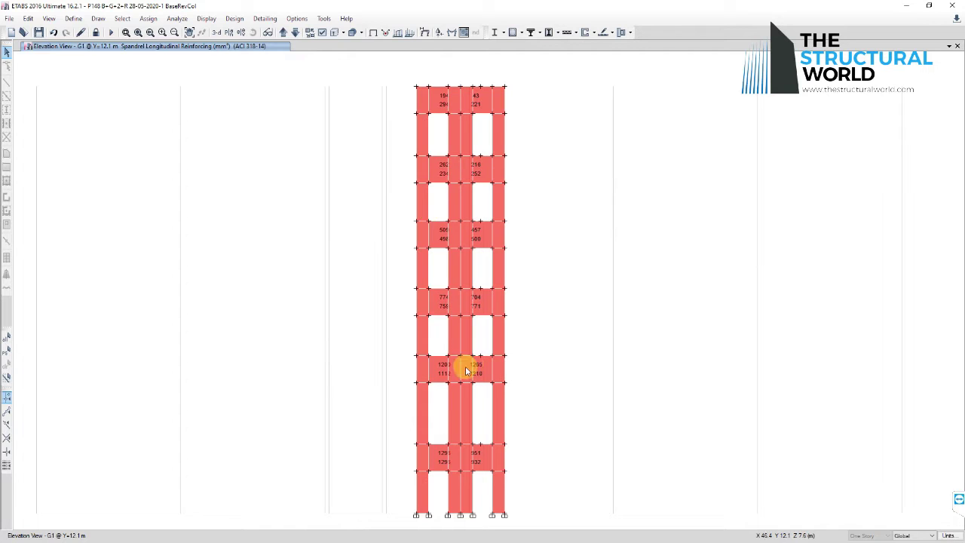
pyautogui.click(235, 18)
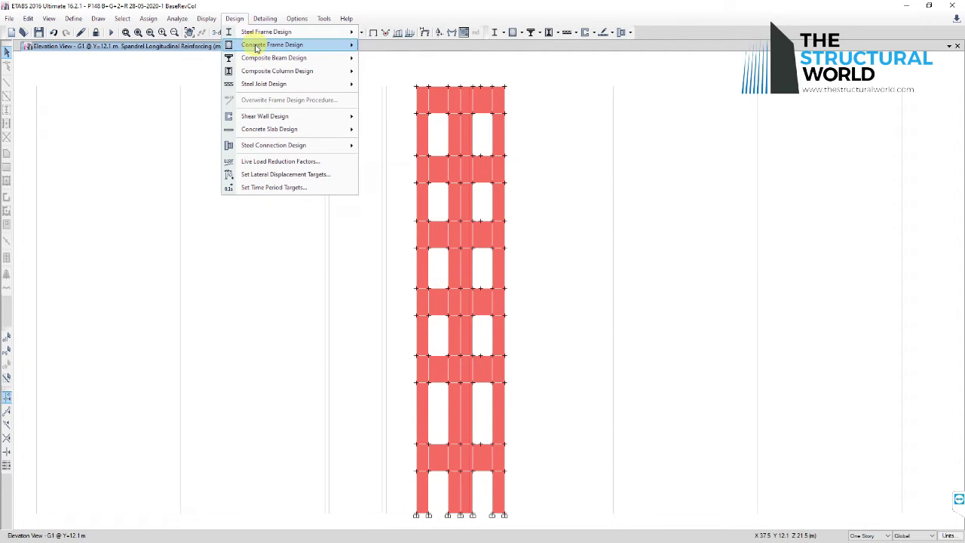
pyautogui.moveTo(264, 116)
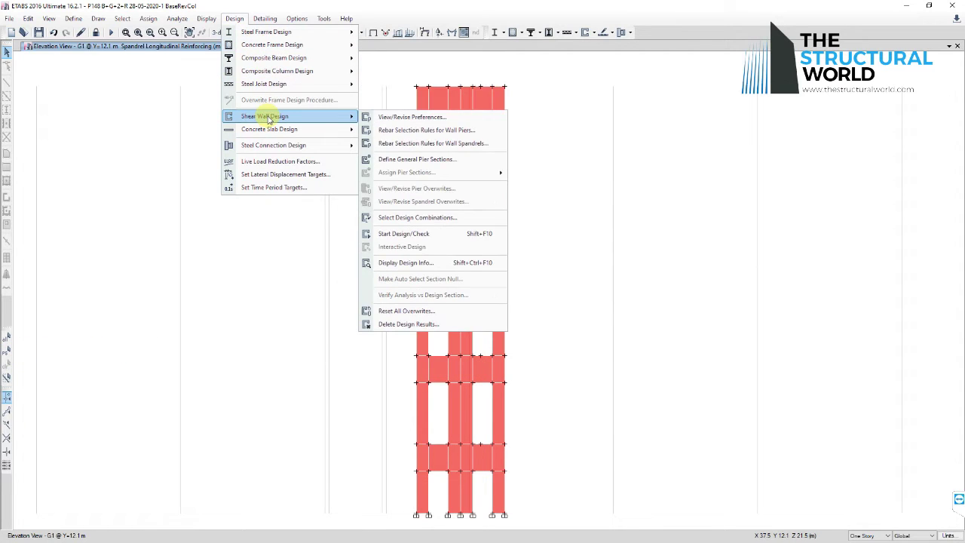
pyautogui.click(433, 118)
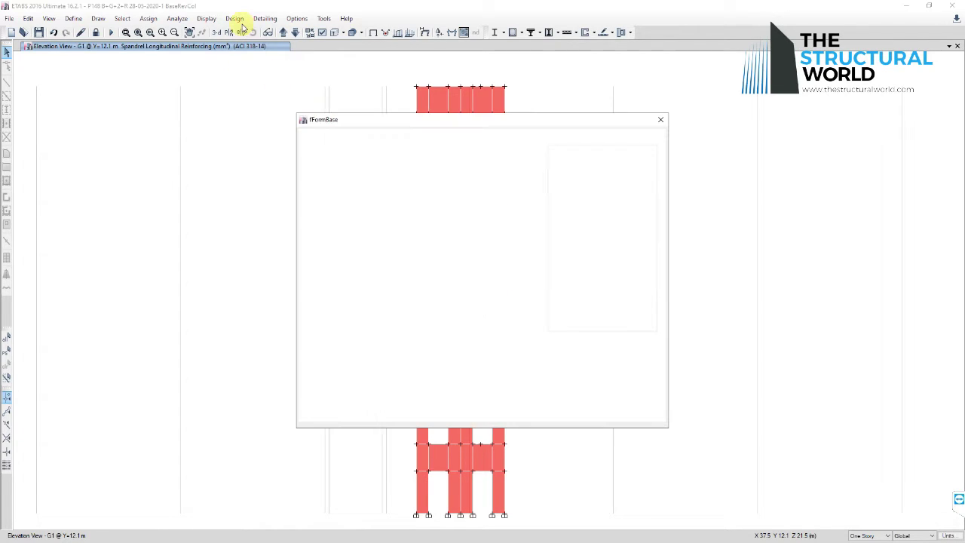
pyautogui.moveTo(530, 183)
pyautogui.mouseDown()
pyautogui.moveTo(531, 243)
pyautogui.moveTo(538, 172)
pyautogui.mouseUp()
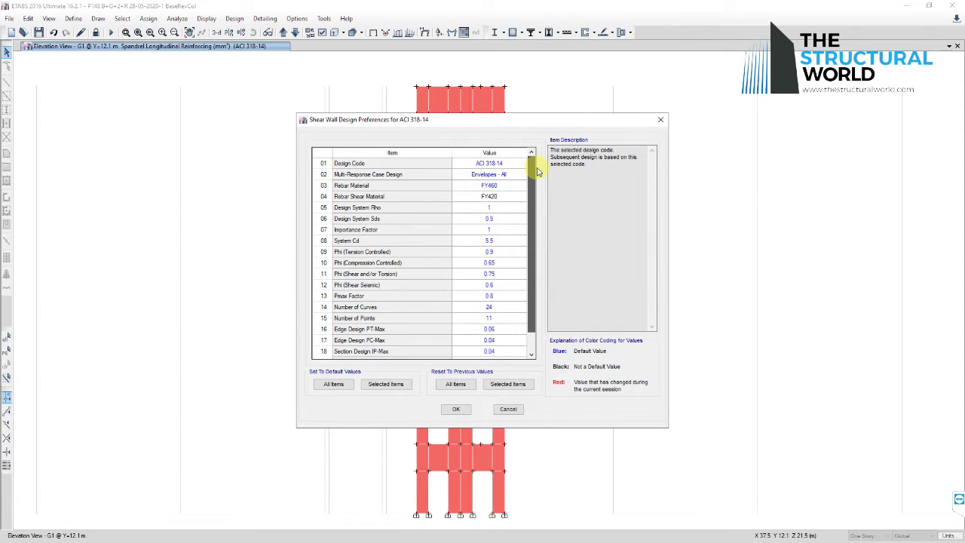
pyautogui.click(456, 409)
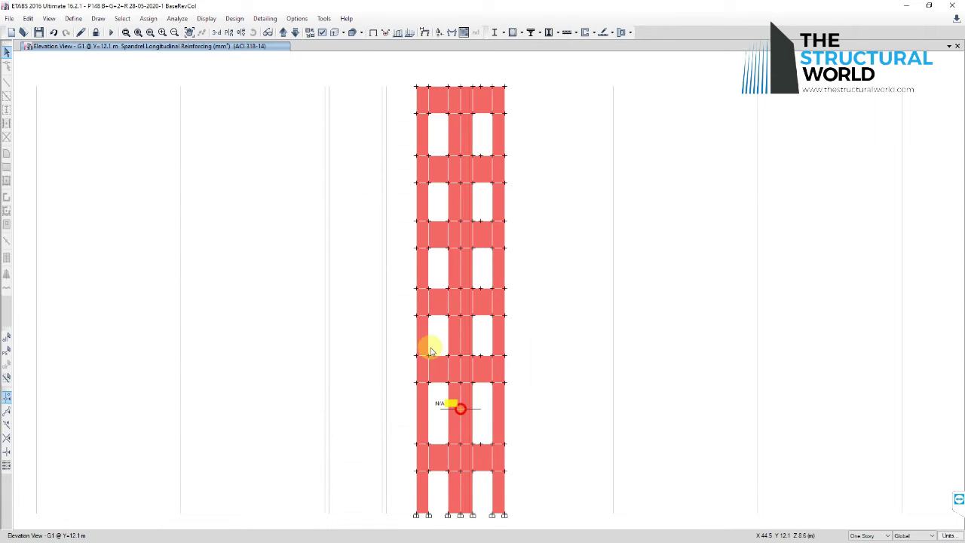
# - Clear the selection and pick each spandrel panel, row by row down the G1 elevation
pyautogui.click(7, 350)
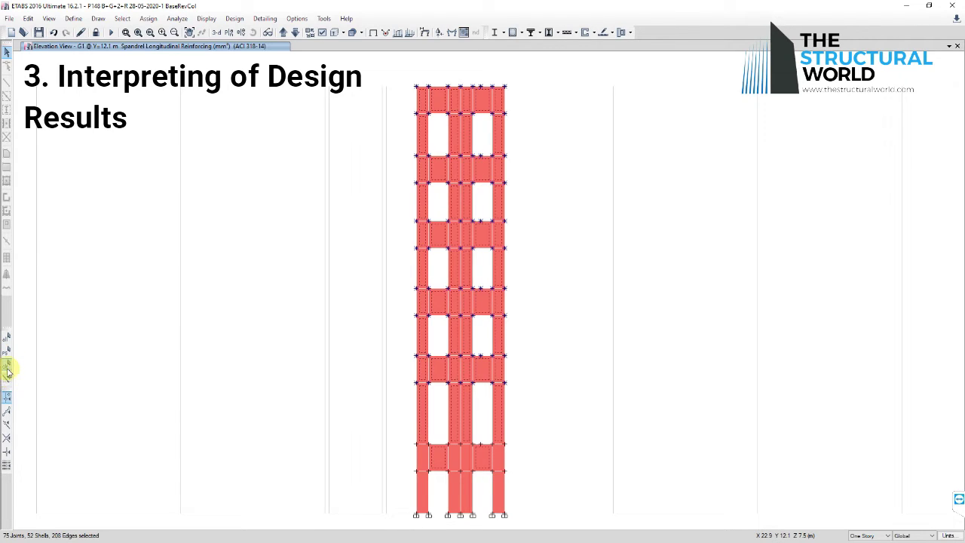
pyautogui.click(8, 370)
pyautogui.click(435, 102)
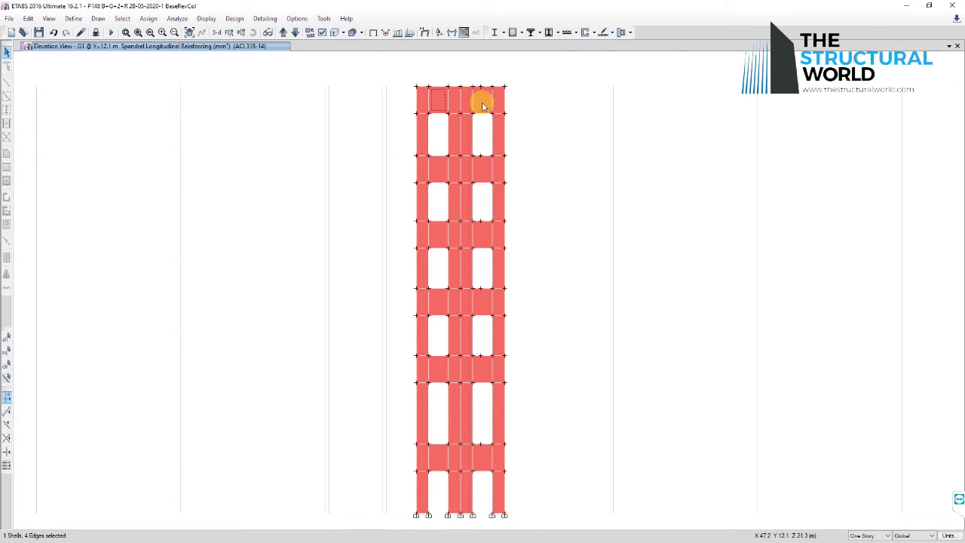
pyautogui.click(482, 106)
pyautogui.click(479, 166)
pyautogui.click(437, 168)
pyautogui.click(439, 235)
pyautogui.click(478, 234)
pyautogui.click(481, 308)
pyautogui.click(438, 302)
pyautogui.click(438, 368)
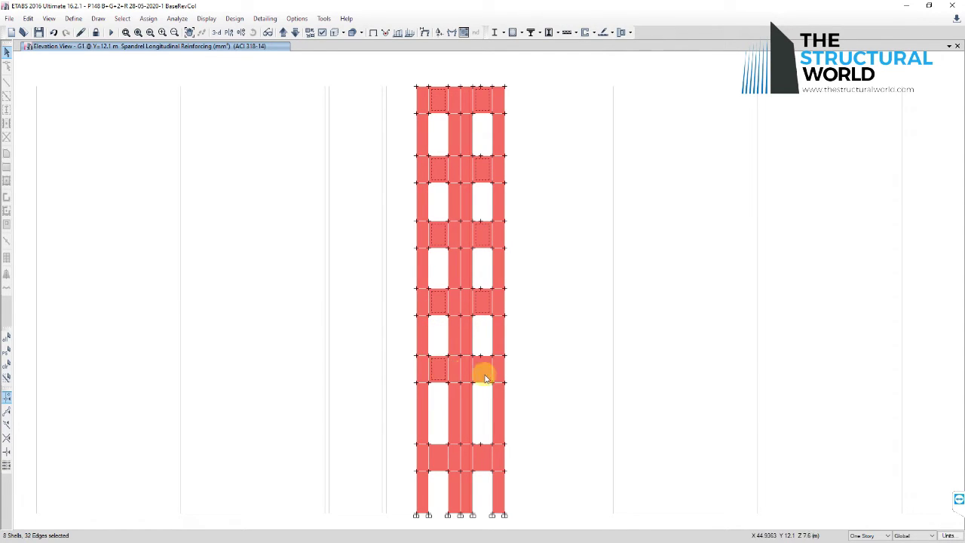
pyautogui.click(475, 455)
pyautogui.click(444, 452)
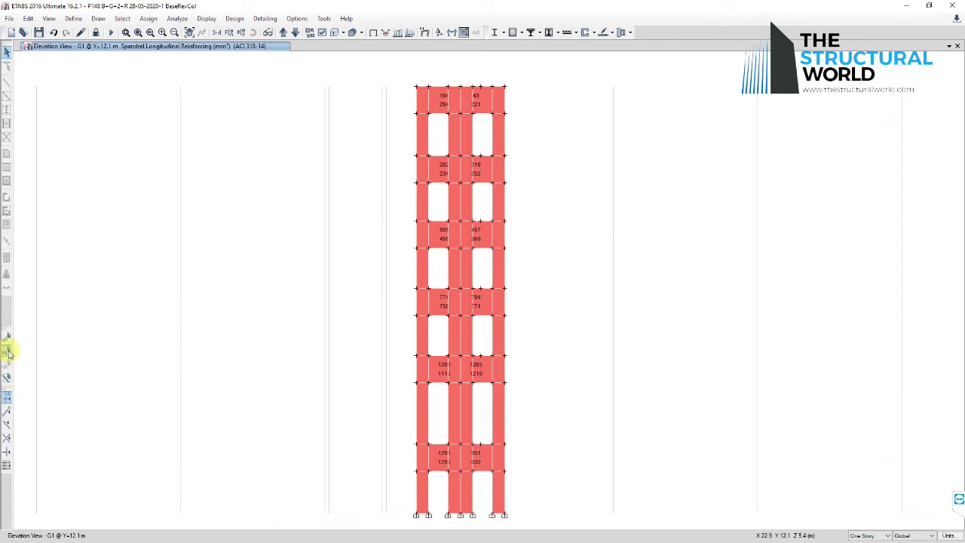
# - Restore the previous twelve-spandrel selection and bring up Show Tables
pyautogui.click(8, 349)
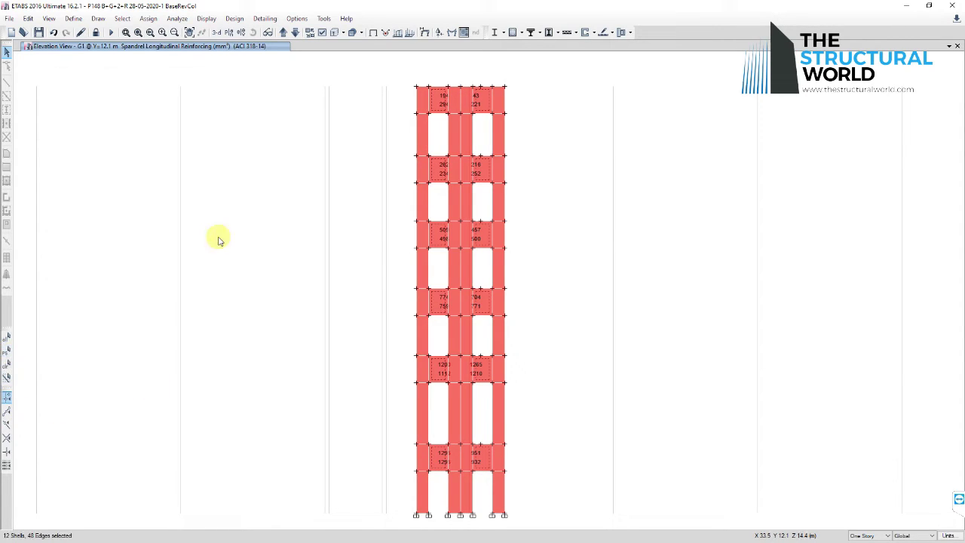
pyautogui.click(208, 19)
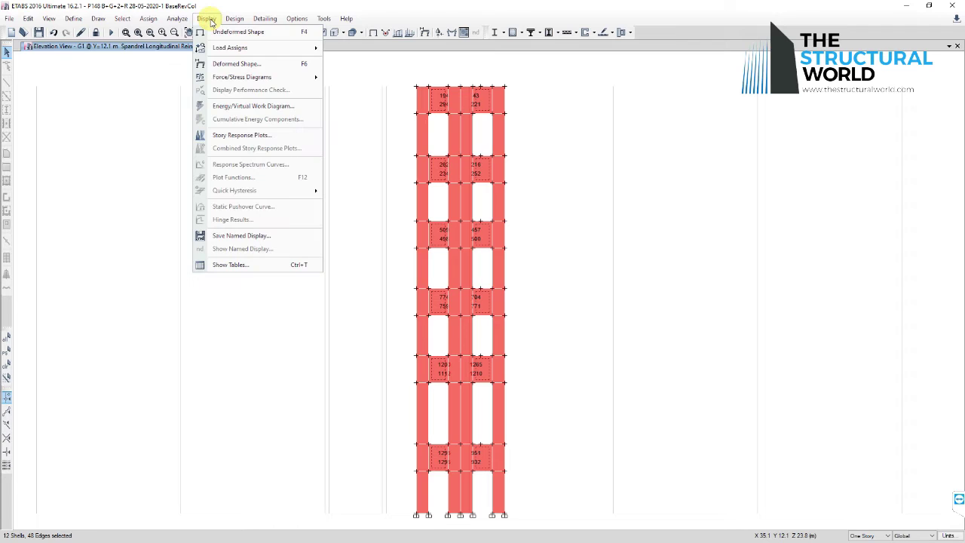
pyautogui.click(242, 265)
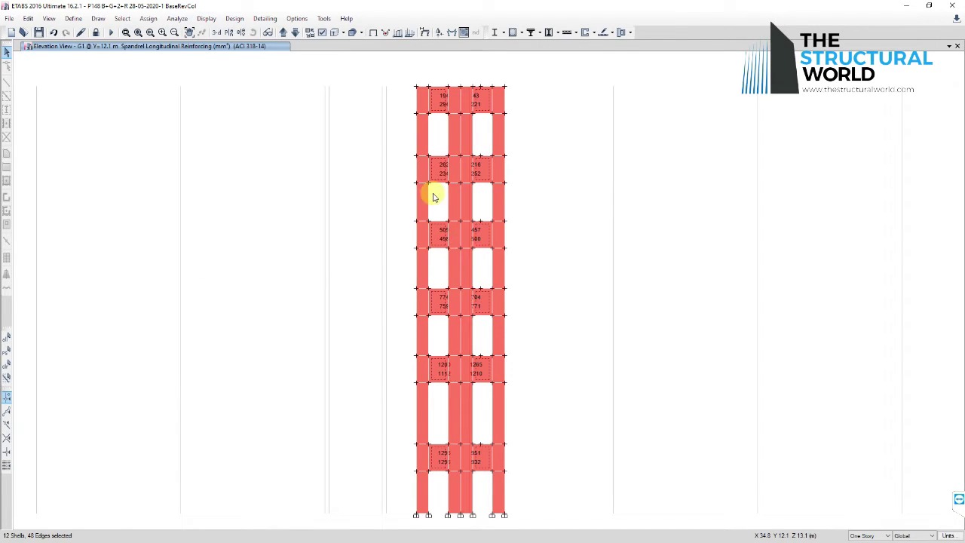
# - Display the Design > Shear Wall Design > Shear Wall Spandrel Summary table
pyautogui.click(373, 152)
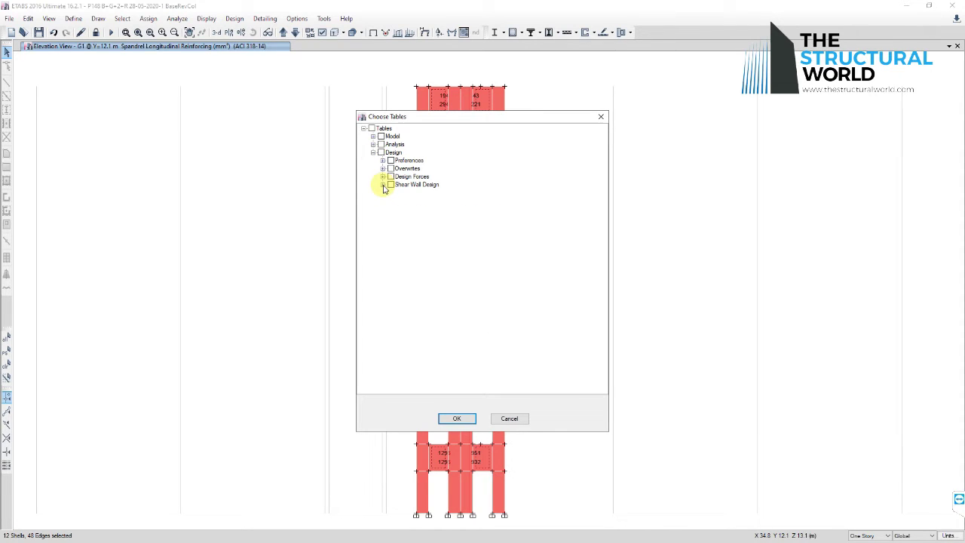
pyautogui.click(383, 185)
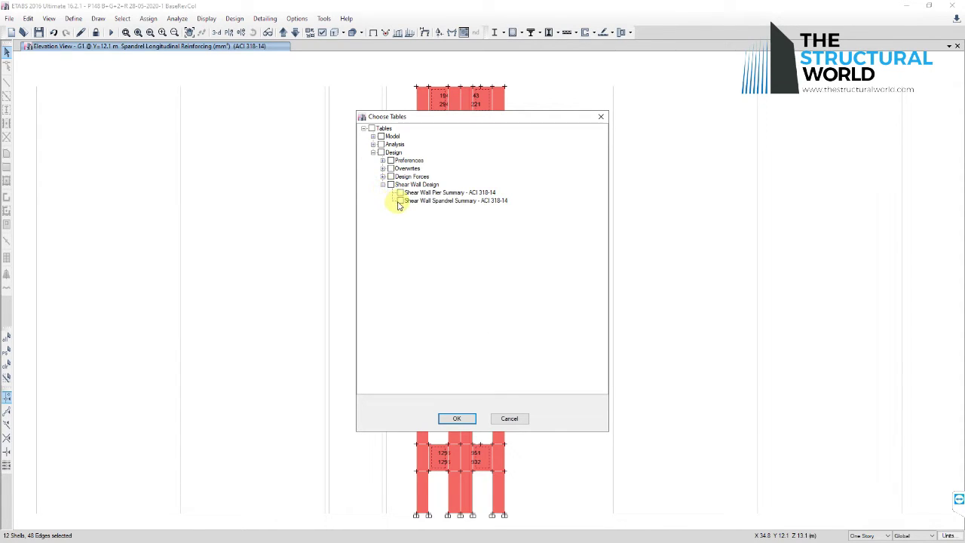
pyautogui.click(401, 200)
pyautogui.click(456, 418)
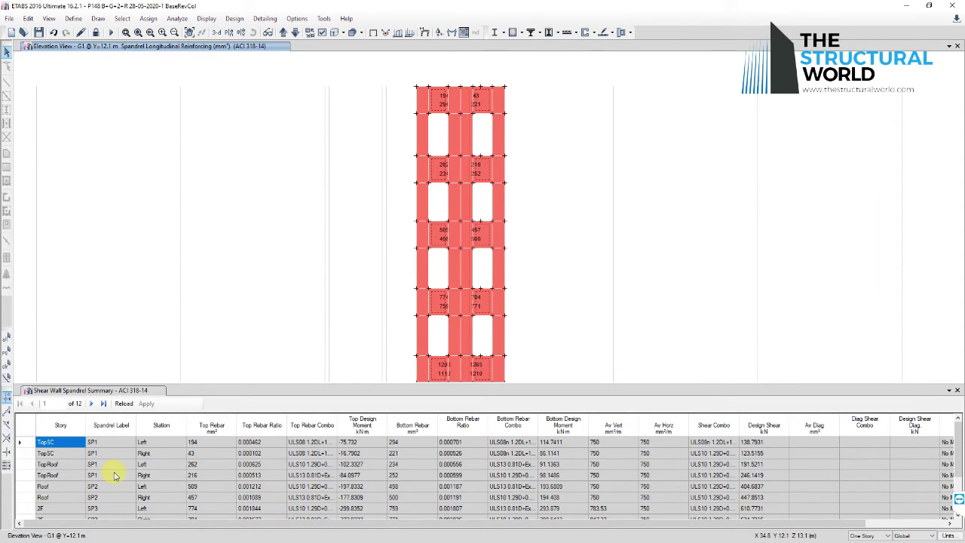
# - Export the Shear Wall Spandrel Summary - ACI 318-14 table to Excel
pyautogui.click(39, 448)
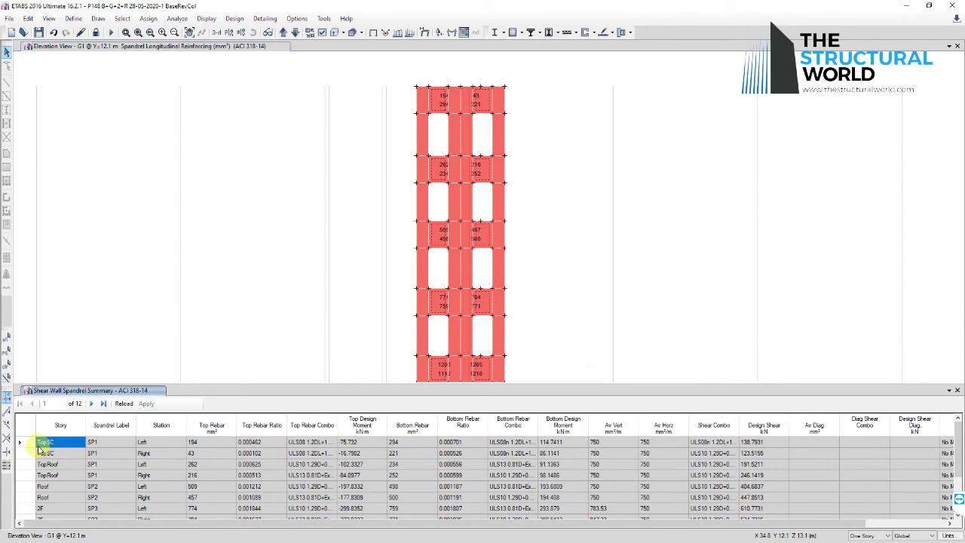
pyautogui.rightClick(28, 448)
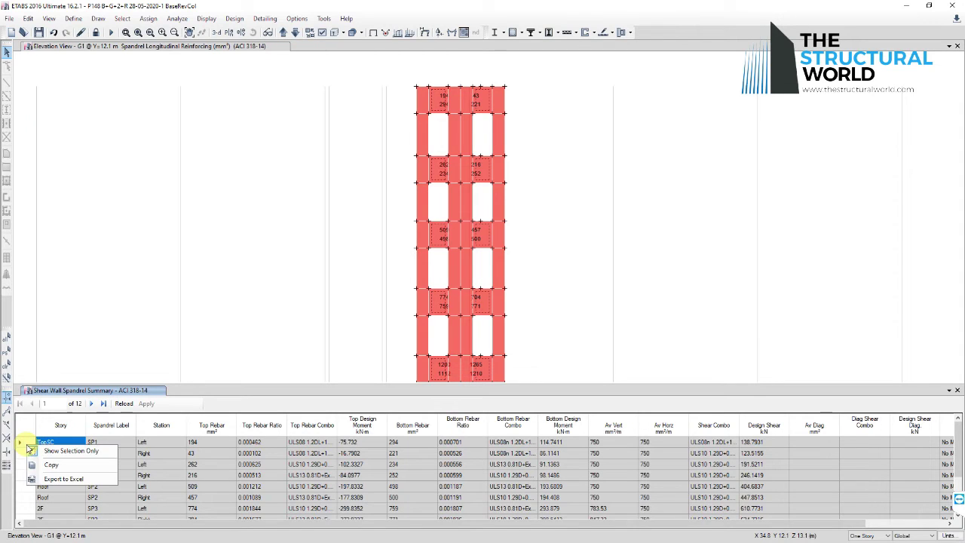
pyautogui.click(50, 480)
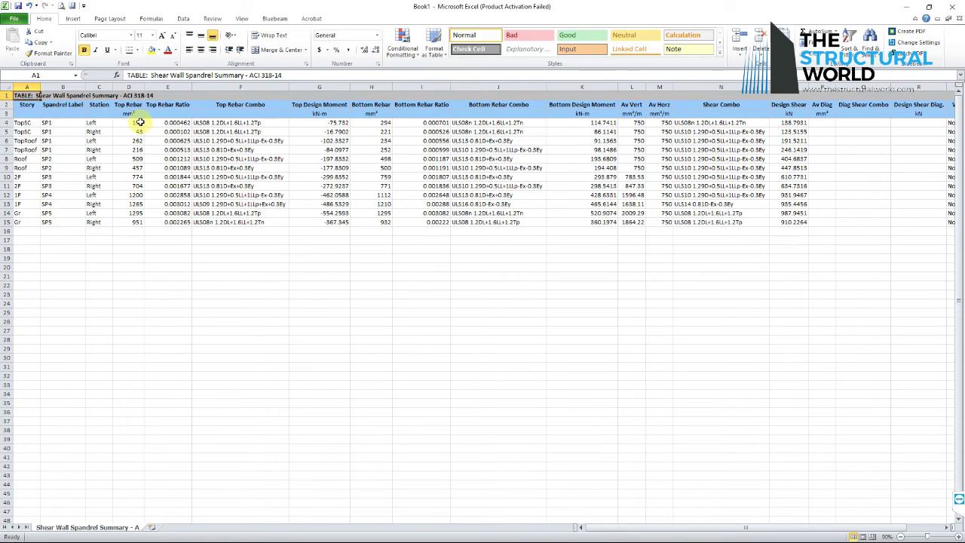
# - Select the Top Rebar values D4:D15 and the Bottom Rebar values in column H
pyautogui.click(140, 122)
pyautogui.moveTo(134, 218); pyautogui.dragTo(127, 131)
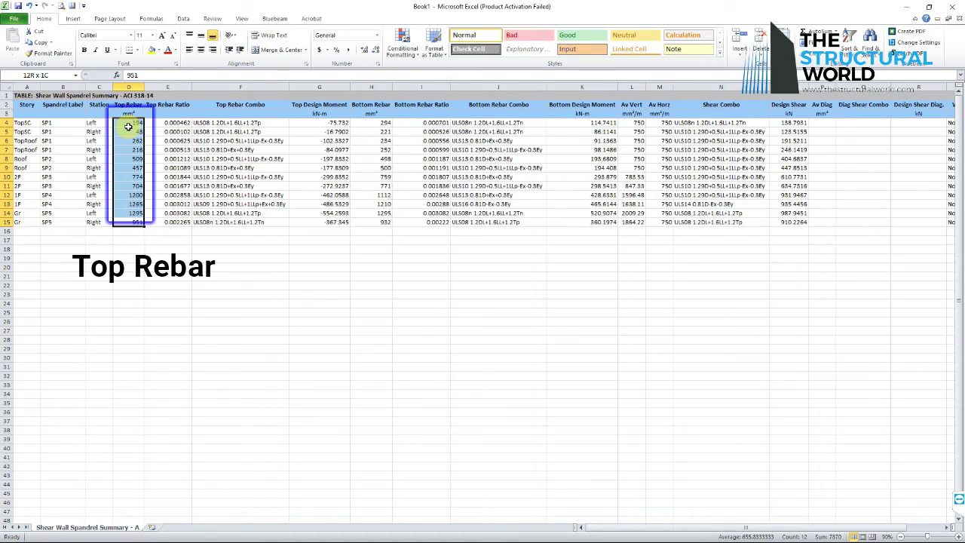
pyautogui.moveTo(129, 127)
pyautogui.mouseDown()
pyautogui.moveTo(480, 178)
pyautogui.moveTo(133, 158)
pyautogui.moveTo(135, 123)
pyautogui.mouseUp()
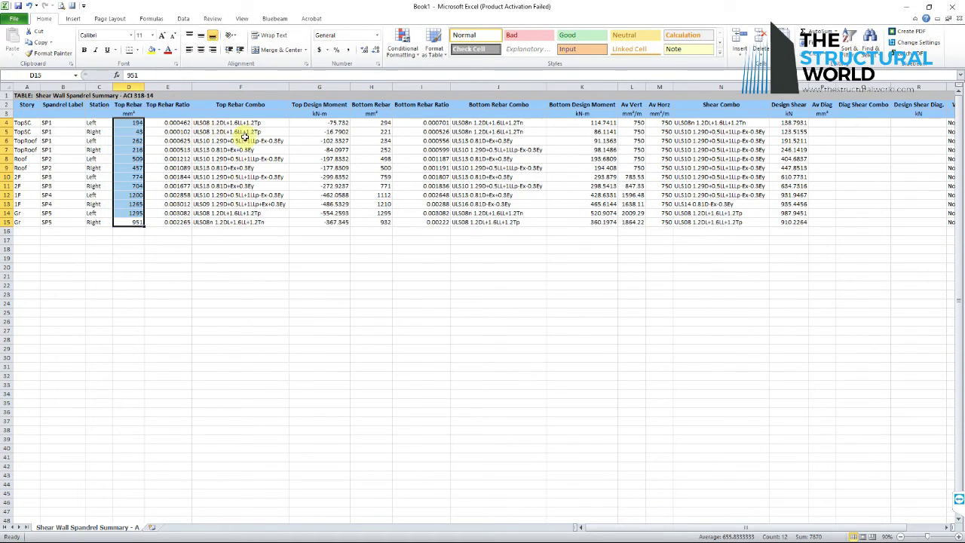
pyautogui.click(385, 123)
pyautogui.moveTo(384, 126); pyautogui.dragTo(379, 220)
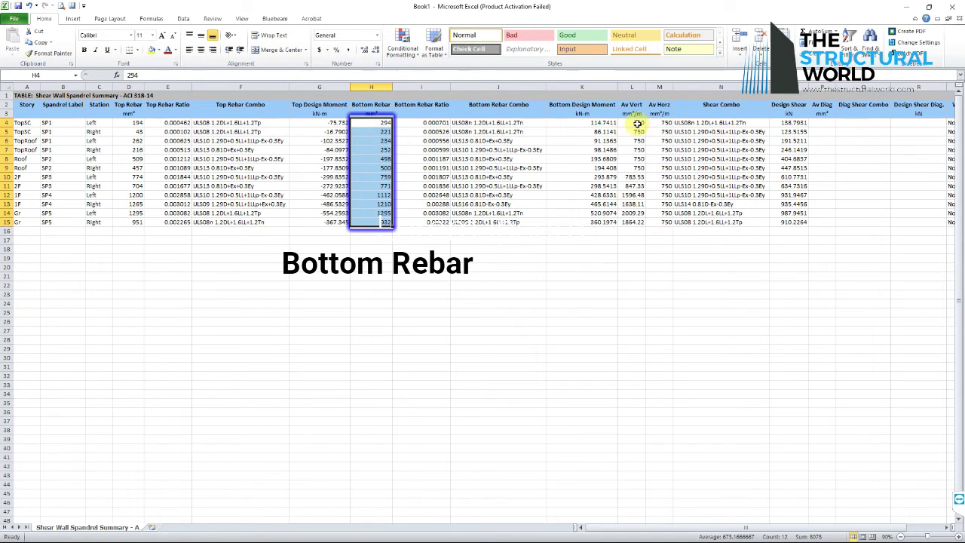
# - Select the Av Vert/Av Horz columns L:M and the Warnings and Errors columns
pyautogui.moveTo(638, 124); pyautogui.dragTo(653, 218)
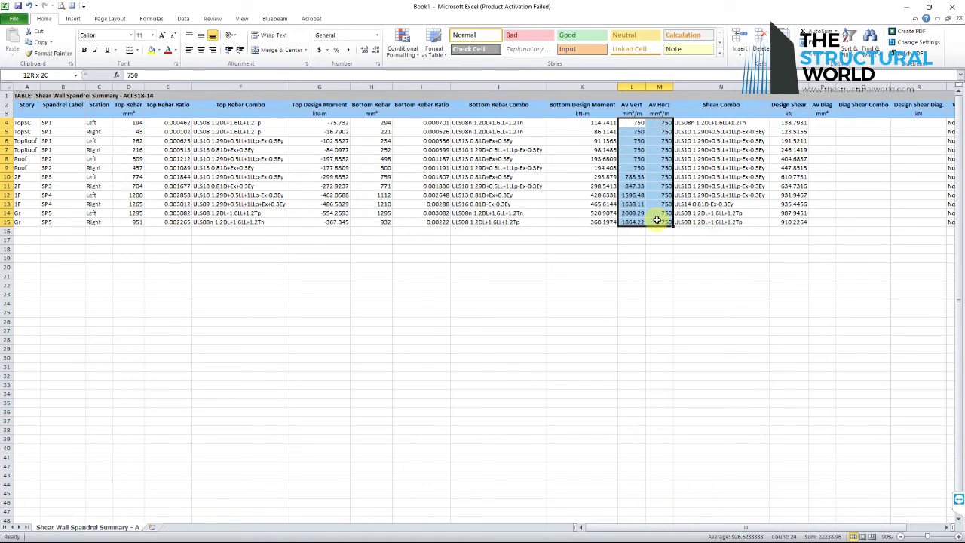
pyautogui.moveTo(657, 219); pyautogui.dragTo(660, 220)
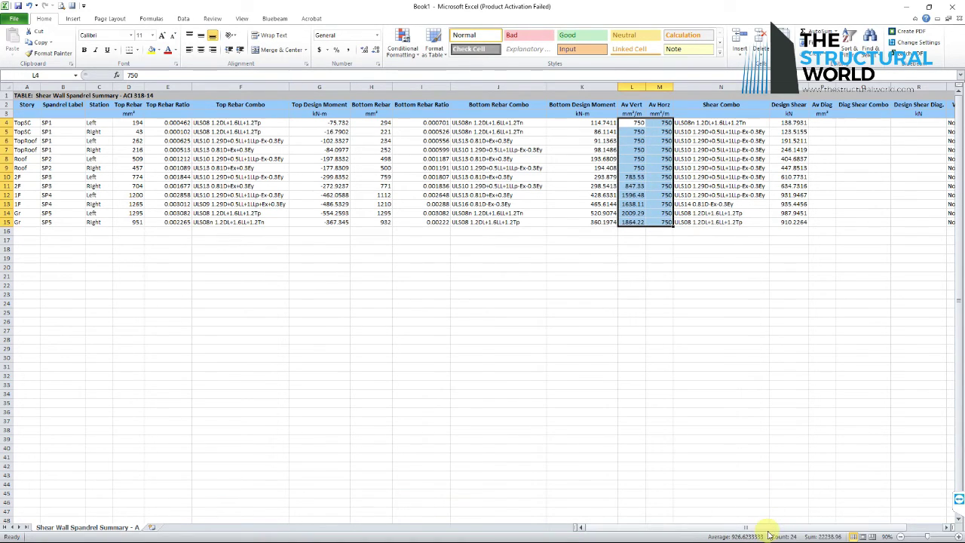
pyautogui.hscroll(2, 769, 532)
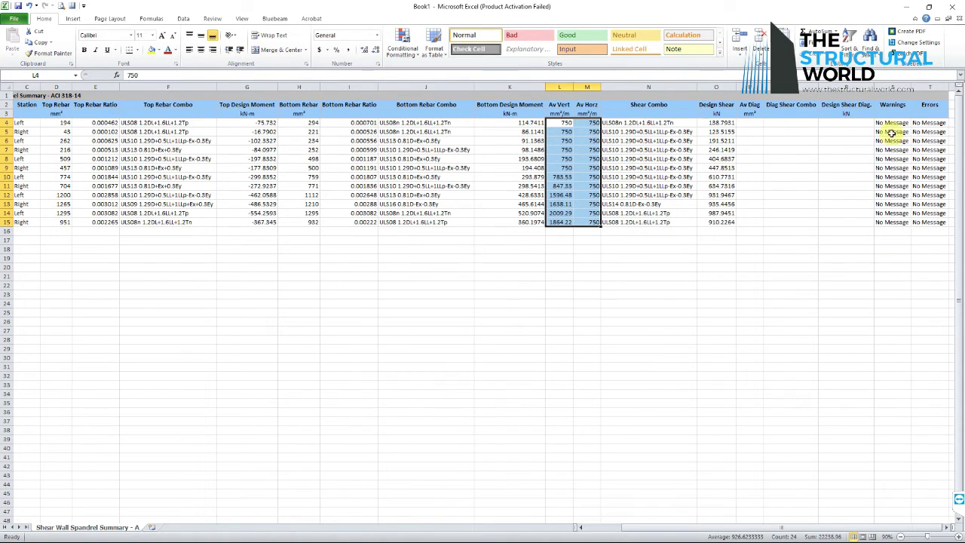
pyautogui.moveTo(884, 106); pyautogui.dragTo(933, 224)
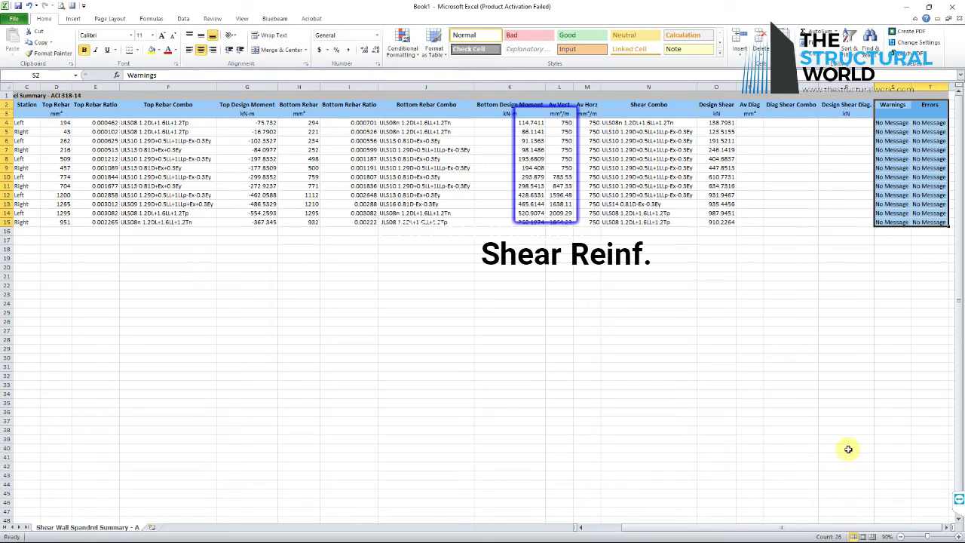